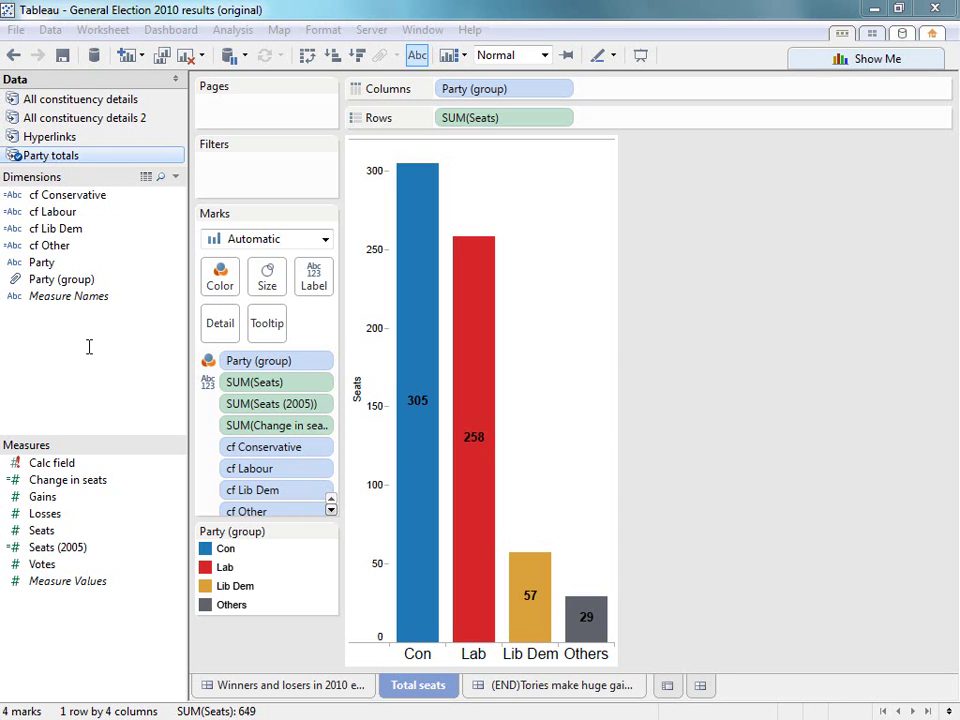
Create calculated field 'Demo Calc' with formula SUM([Gains])*SUM([Seats]) by double-clicking Gains and Seats.
right_click(89, 346)
click(249, 379)
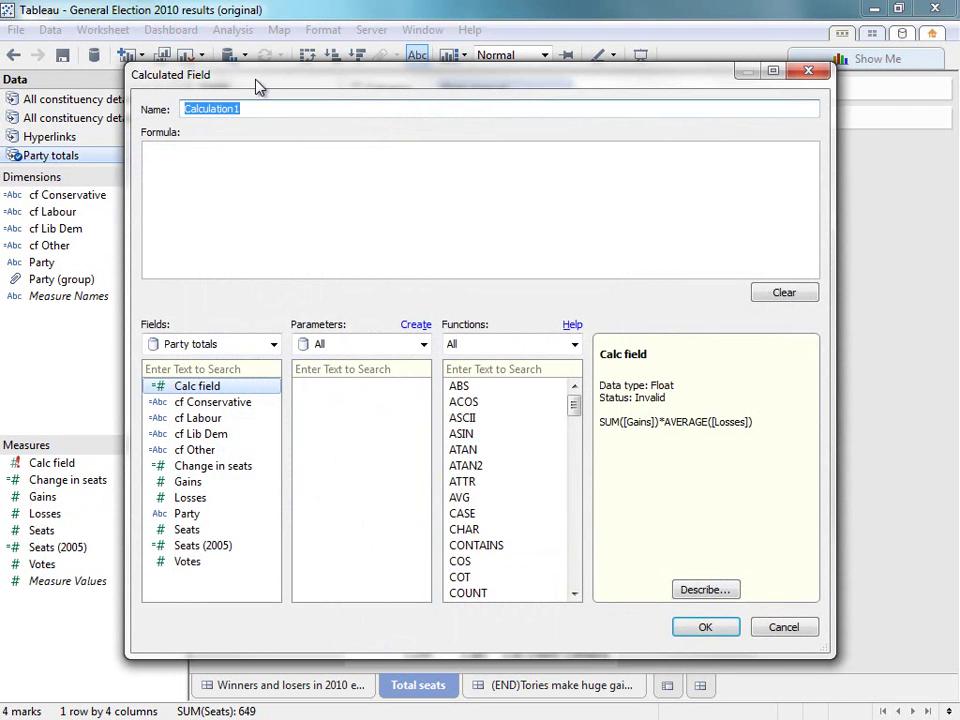
text(Demo Calc)
key(Tab)
text(SUM()
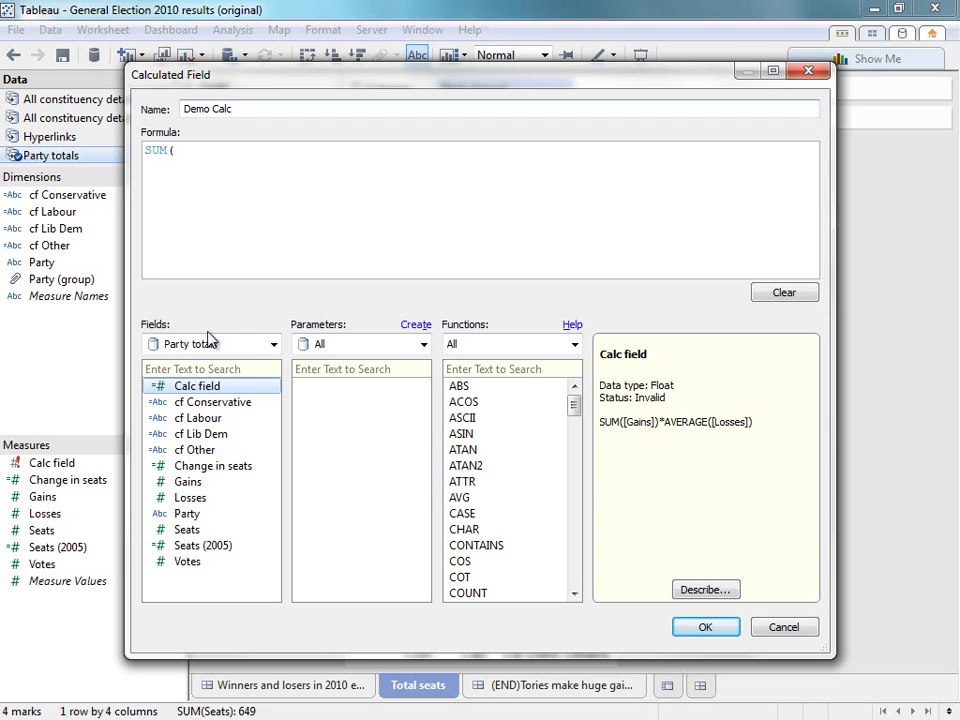
double_click(187, 481)
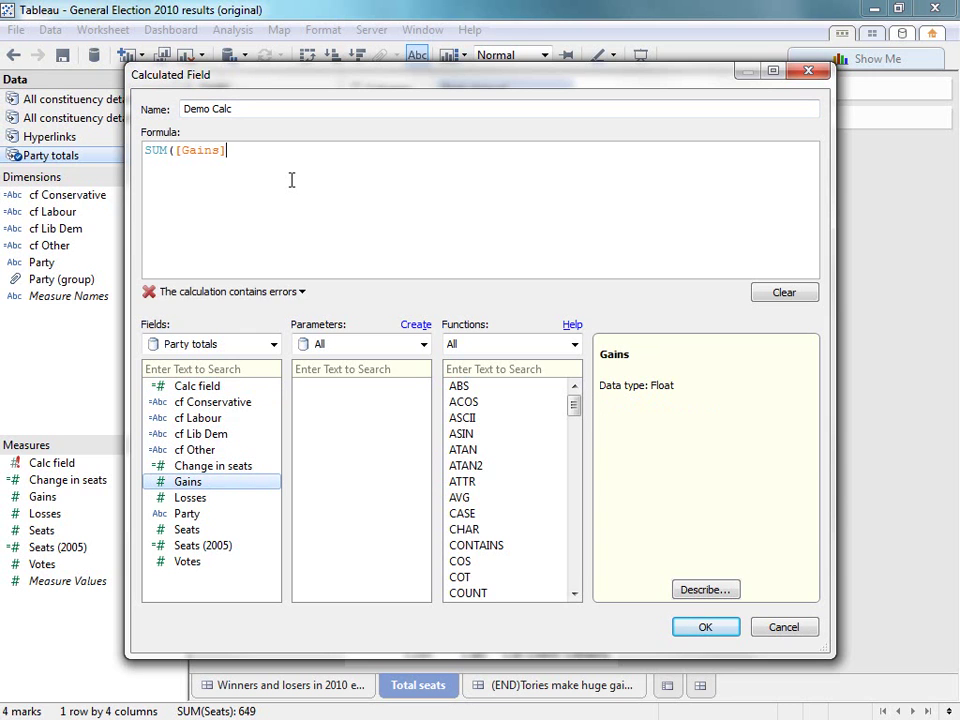
text() *)
text(SUM()
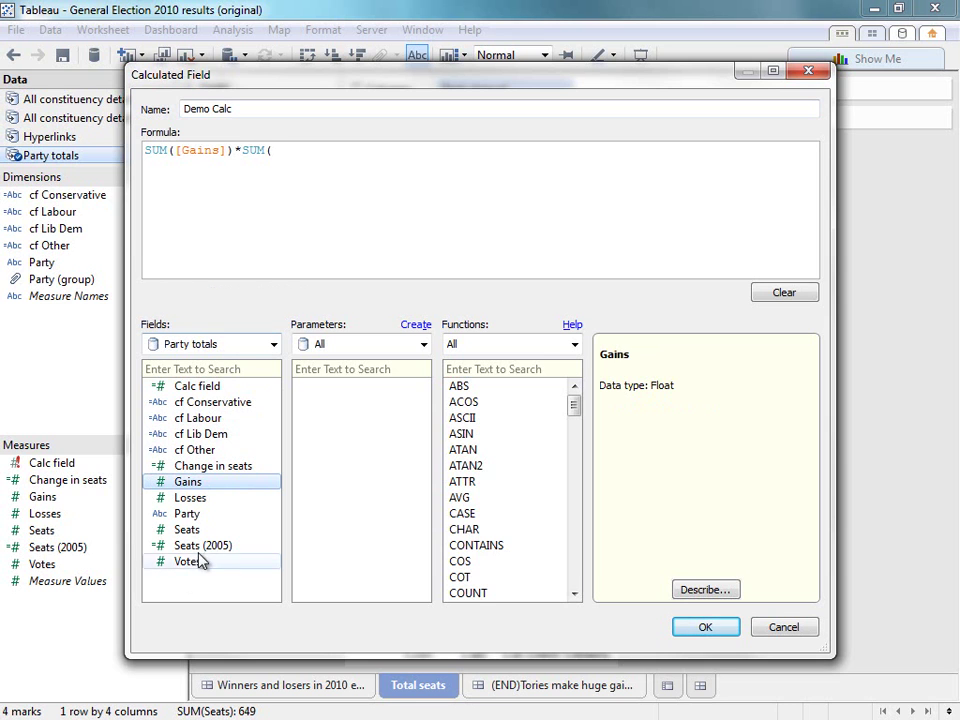
double_click(198, 529)
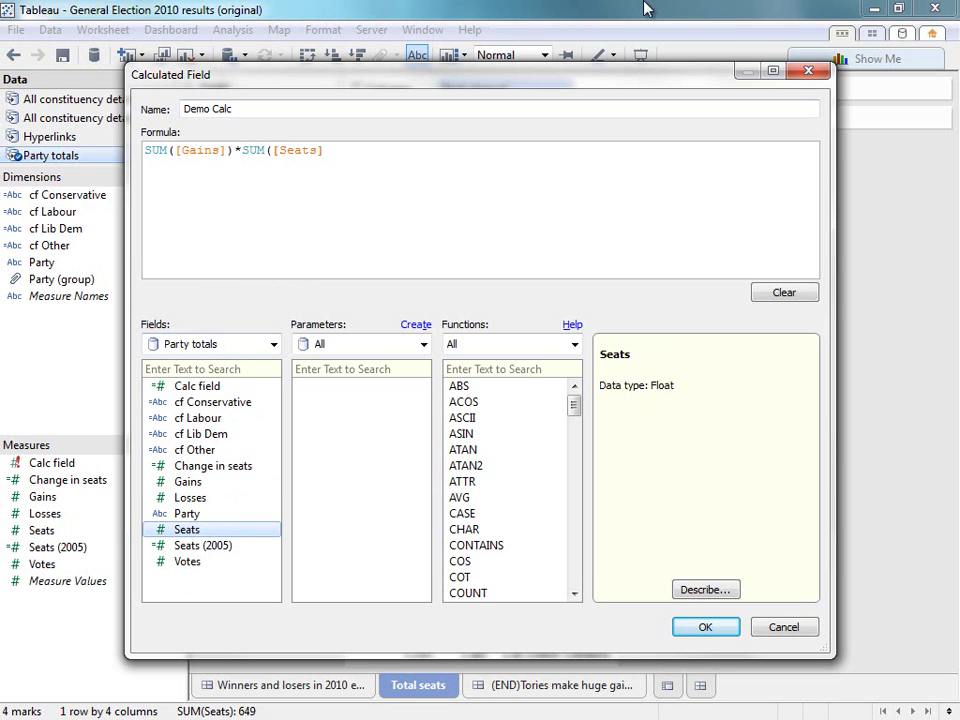
text())
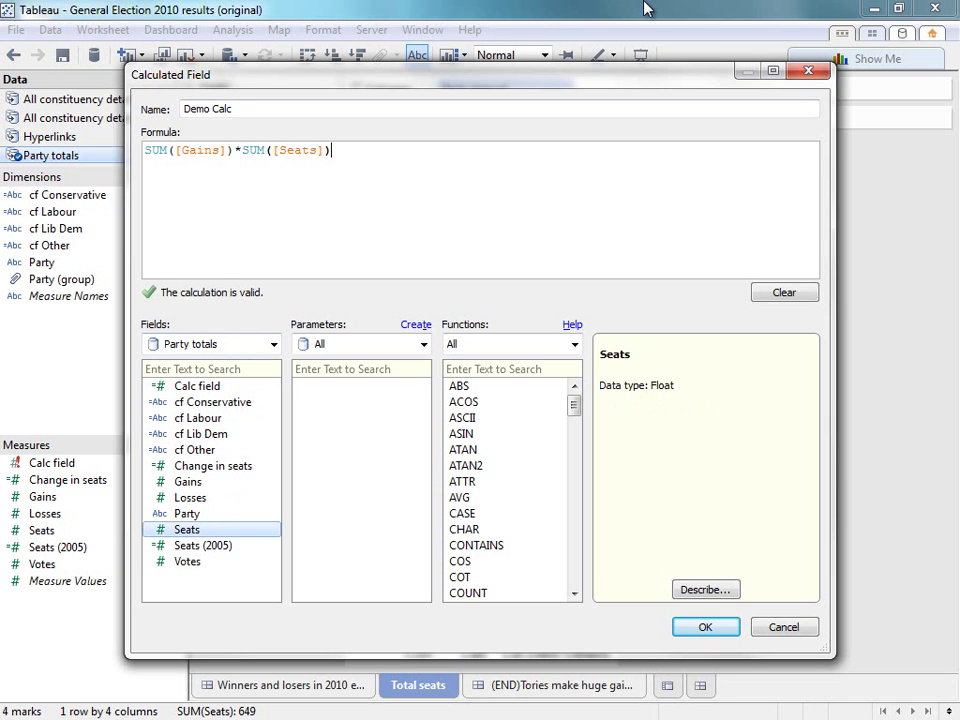
triple_click(370, 152)
Enlarge the Demo Calc formula text with Ctrl+scroll, then save the calculated field.
click(437, 152)
scroll(449, 180, up, 2)
scroll(449, 180, up, 2)
scroll(449, 180, up, 1)
scroll(449, 180, up, 2)
scroll(449, 180, up, 1)
scroll(449, 180, up, 2)
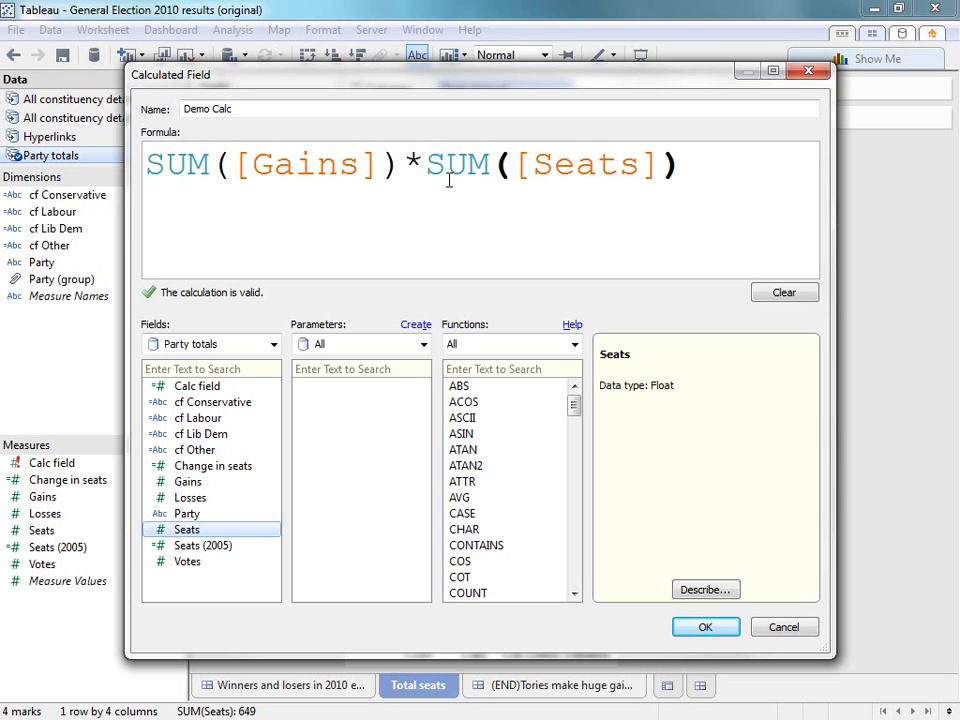
scroll(449, 180, up, 1)
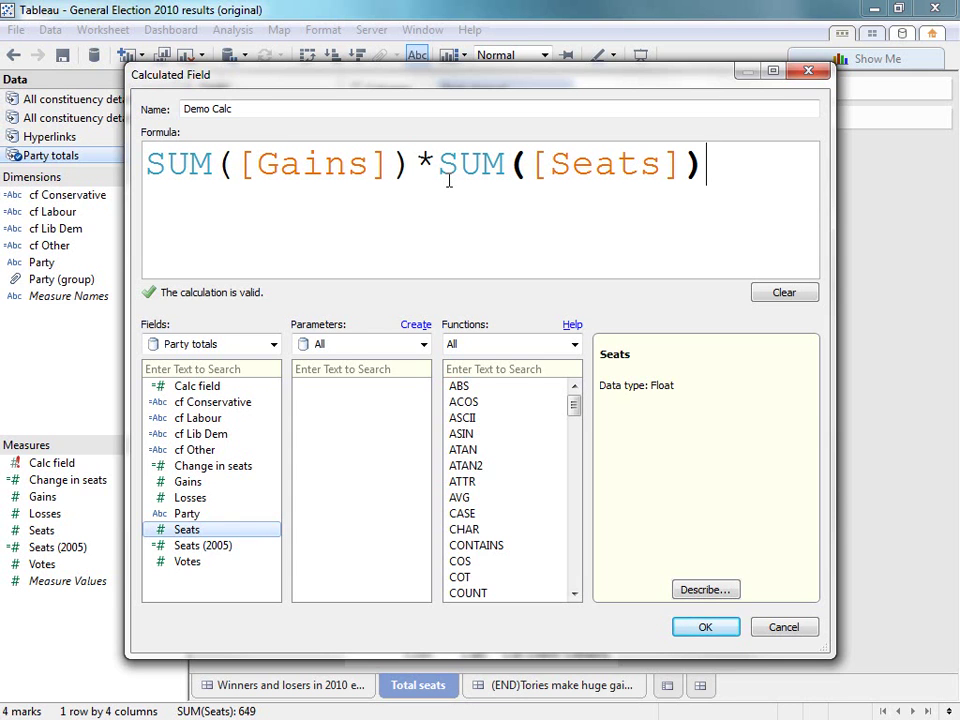
click(686, 631)
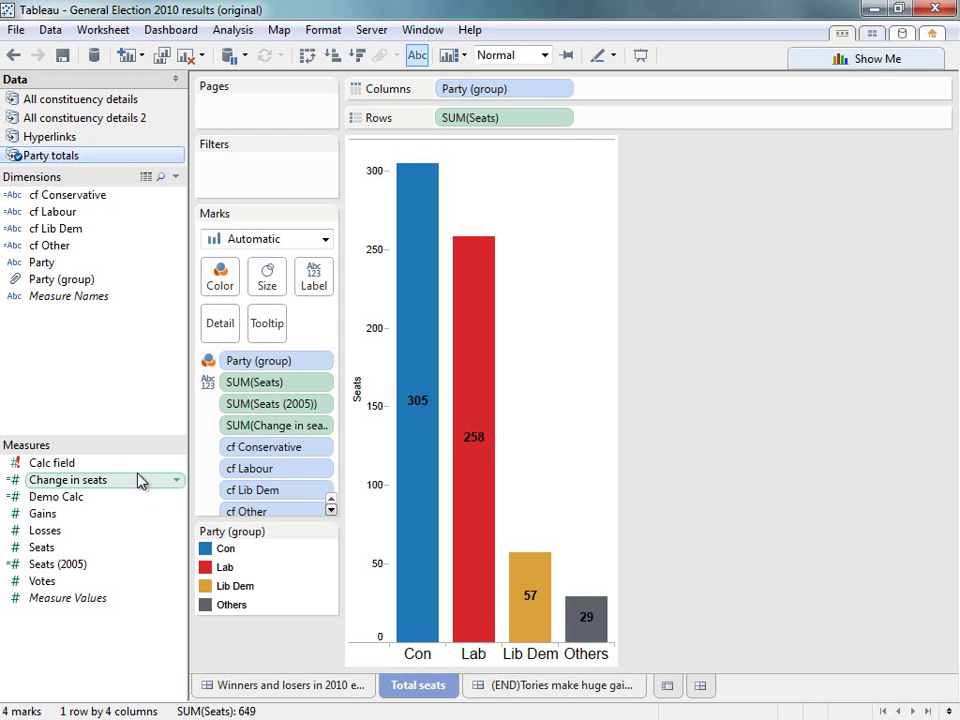
mouse_move(68, 480)
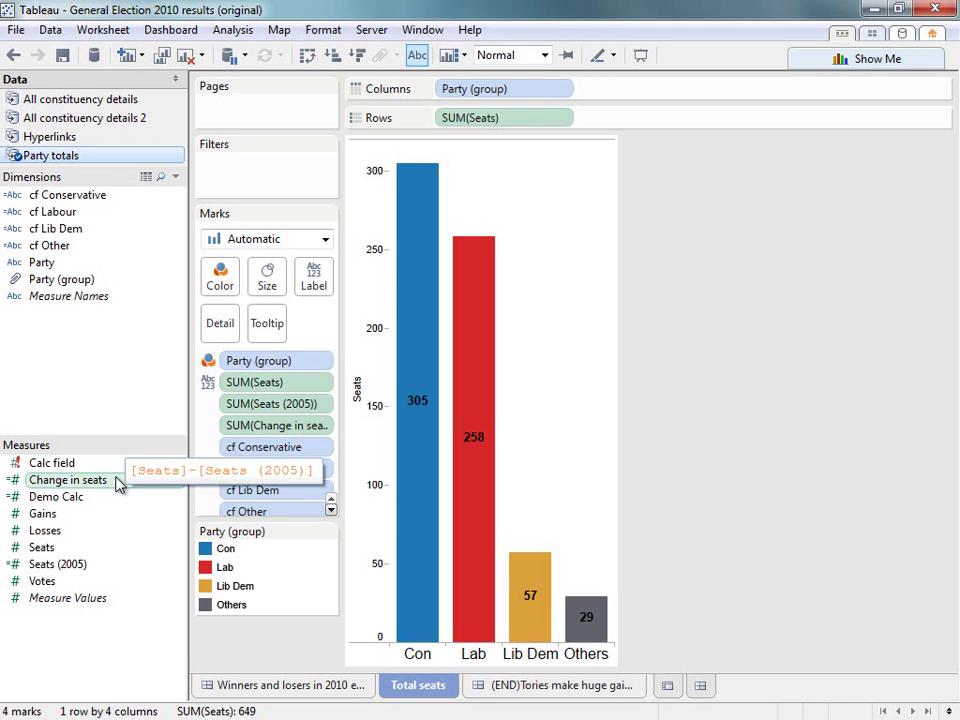
right_click(118, 484)
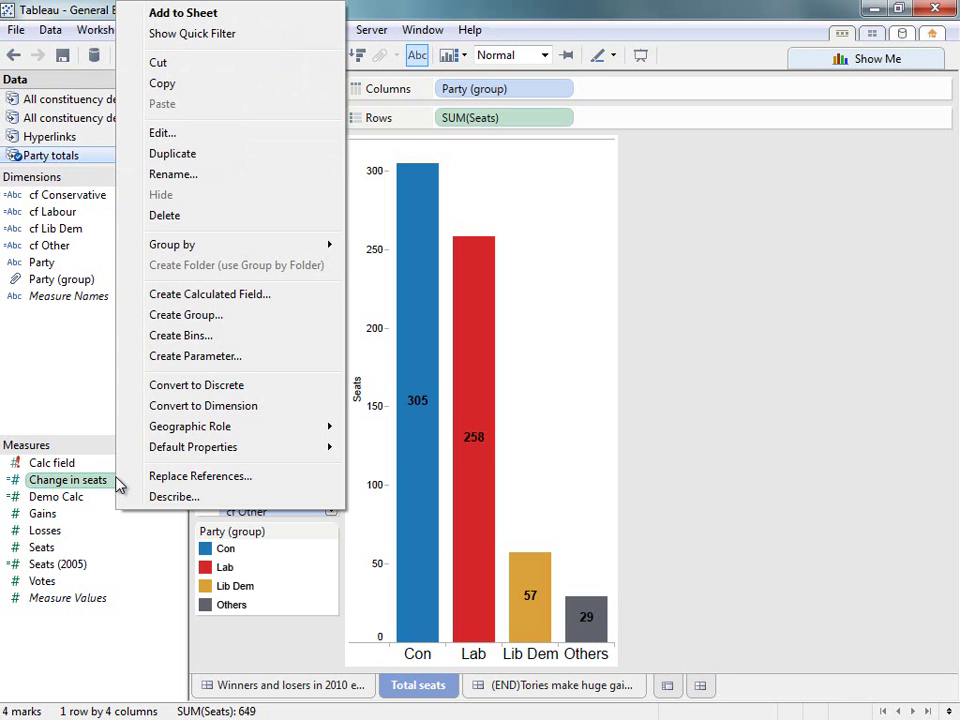
mouse_move(193, 447)
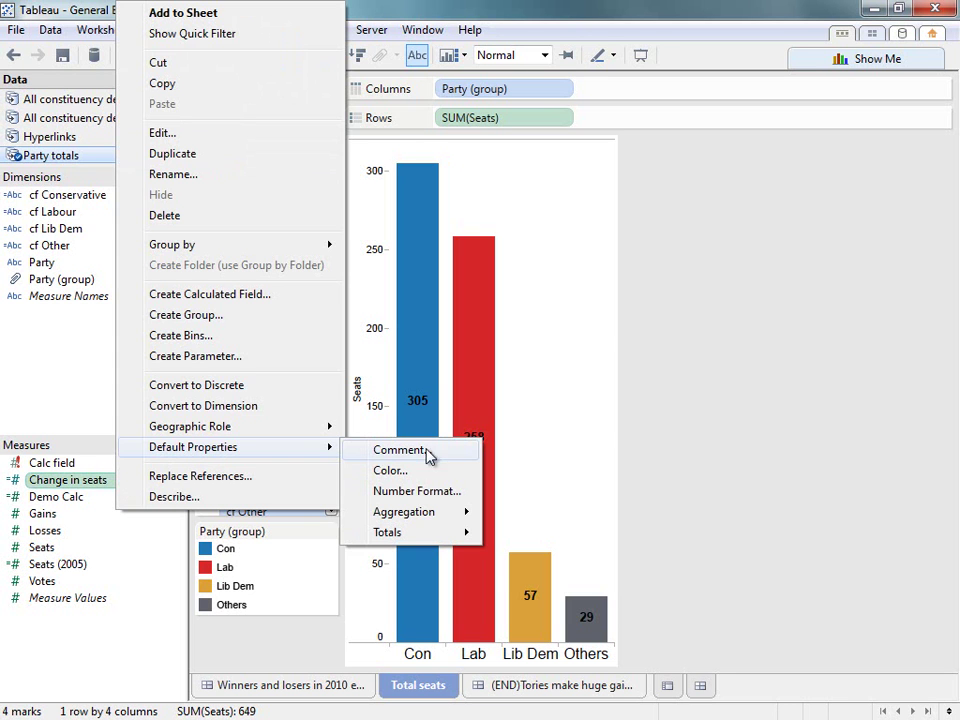
click(443, 456)
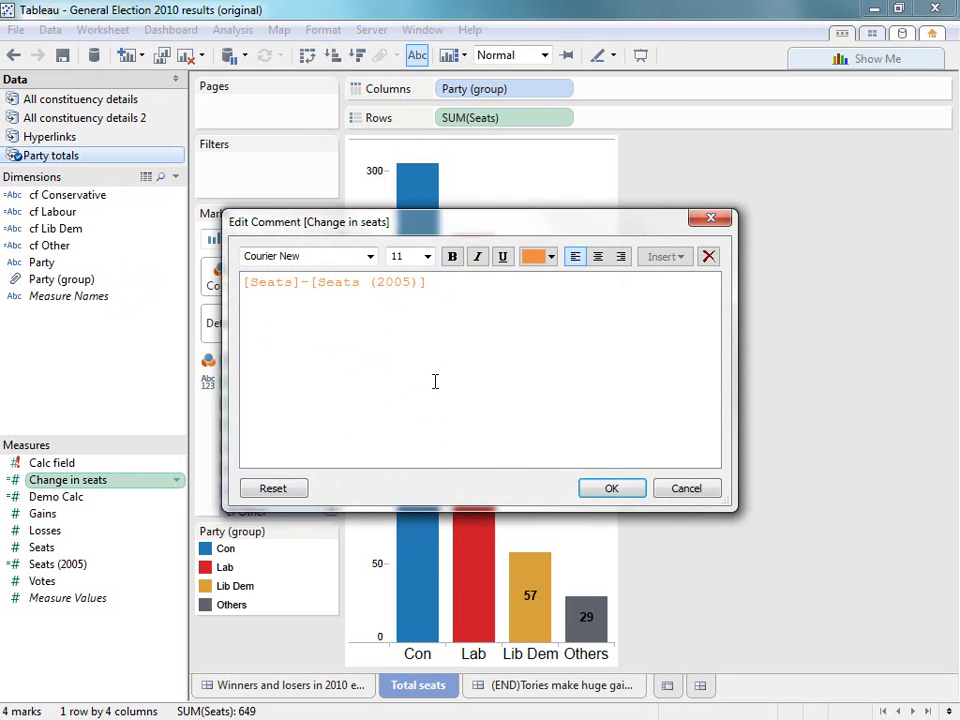
key(ctrl+a)
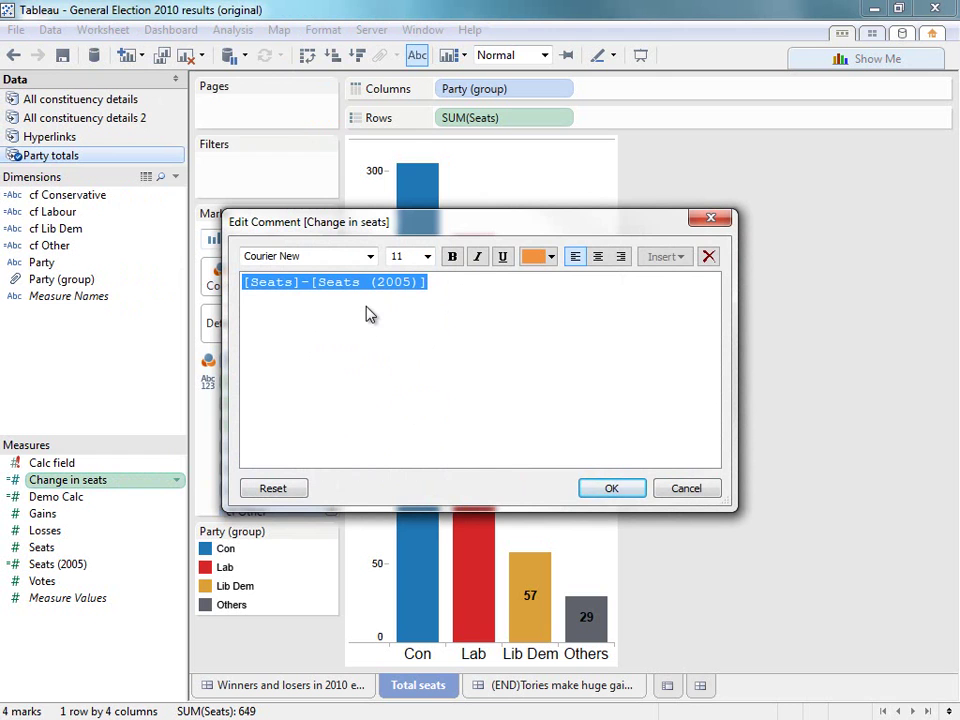
click(626, 489)
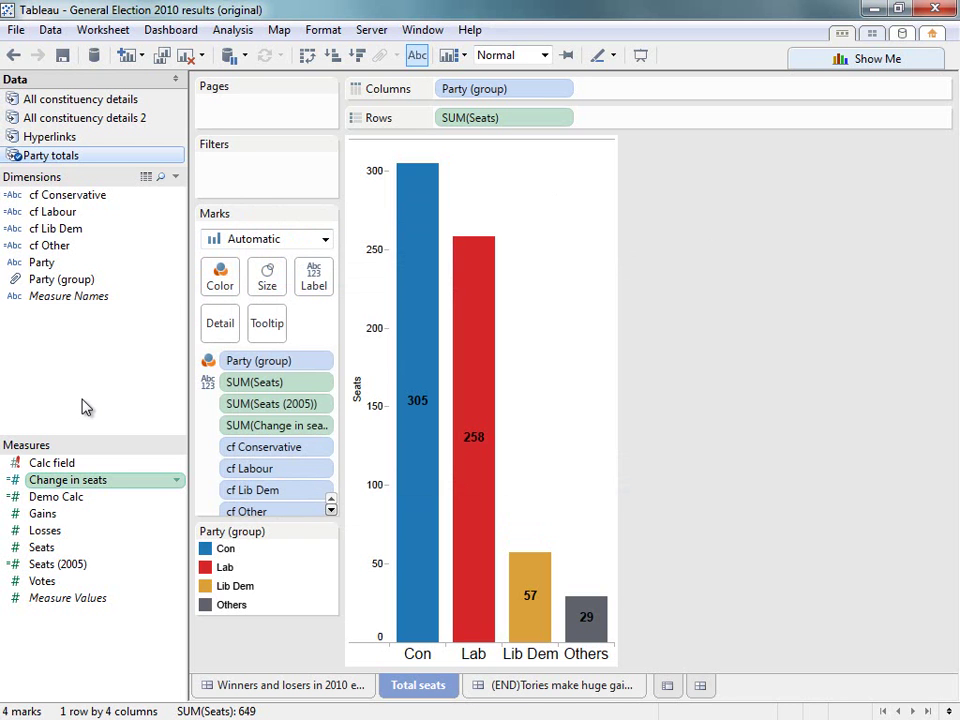
Start a Microsoft Excel connection and browse into the Documents library's My Meetings folder.
click(100, 60)
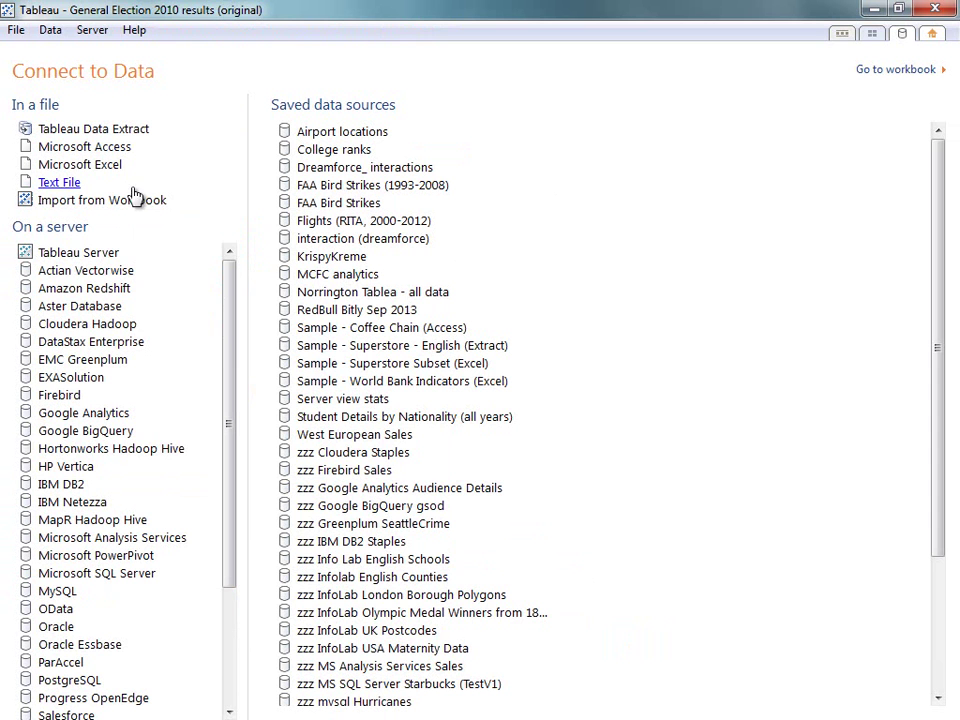
click(108, 166)
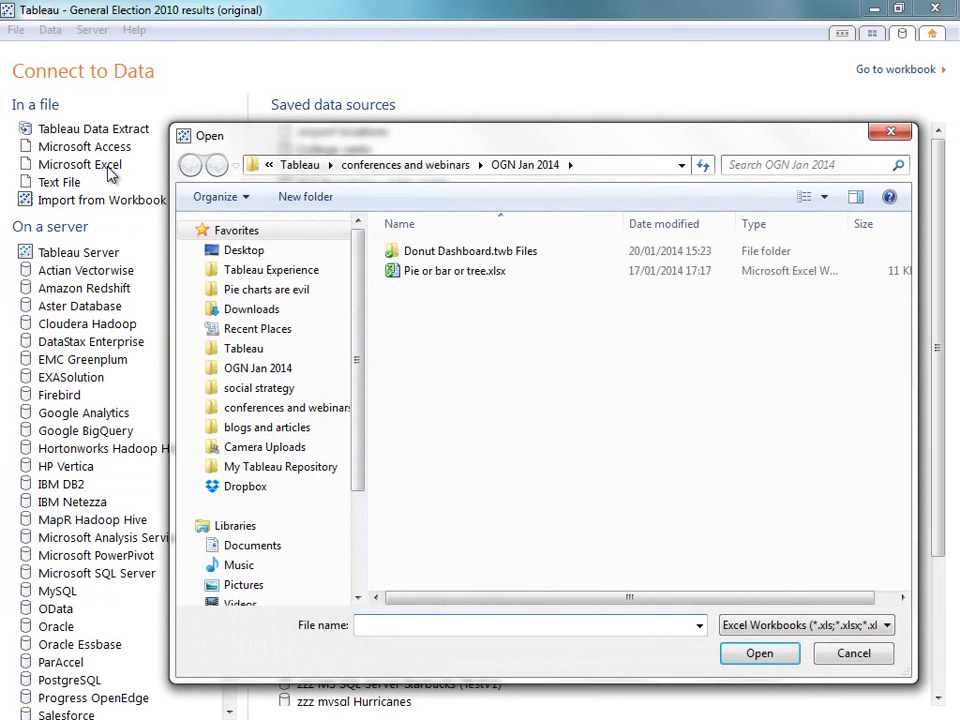
click(318, 550)
double_click(415, 422)
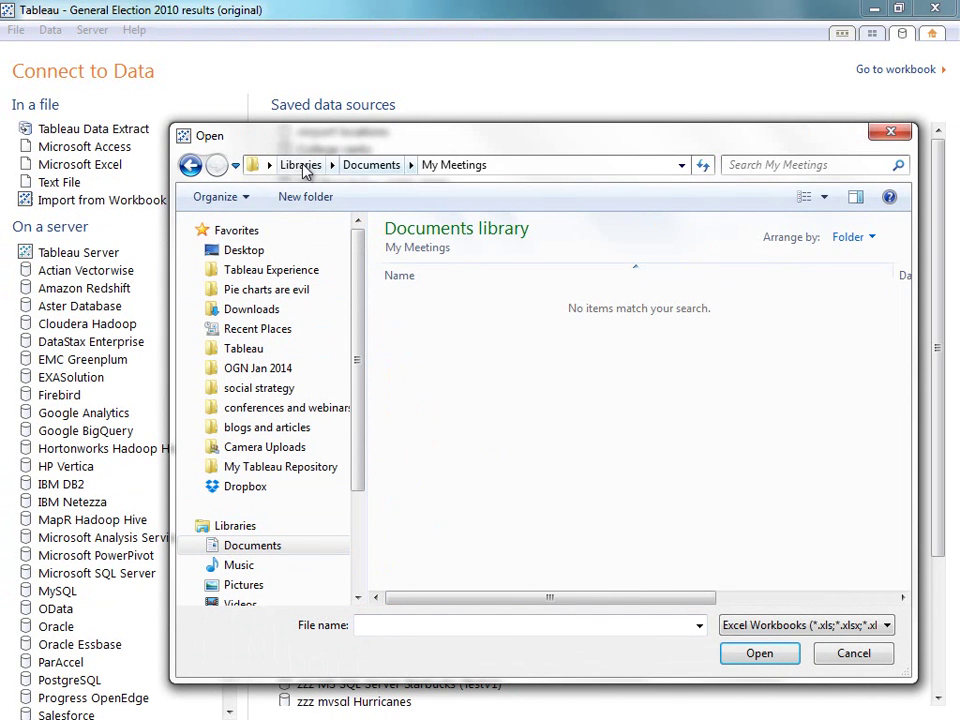
Browse the Outlook Files folder, then the Tableau favourite's art folder.
click(364, 165)
double_click(424, 502)
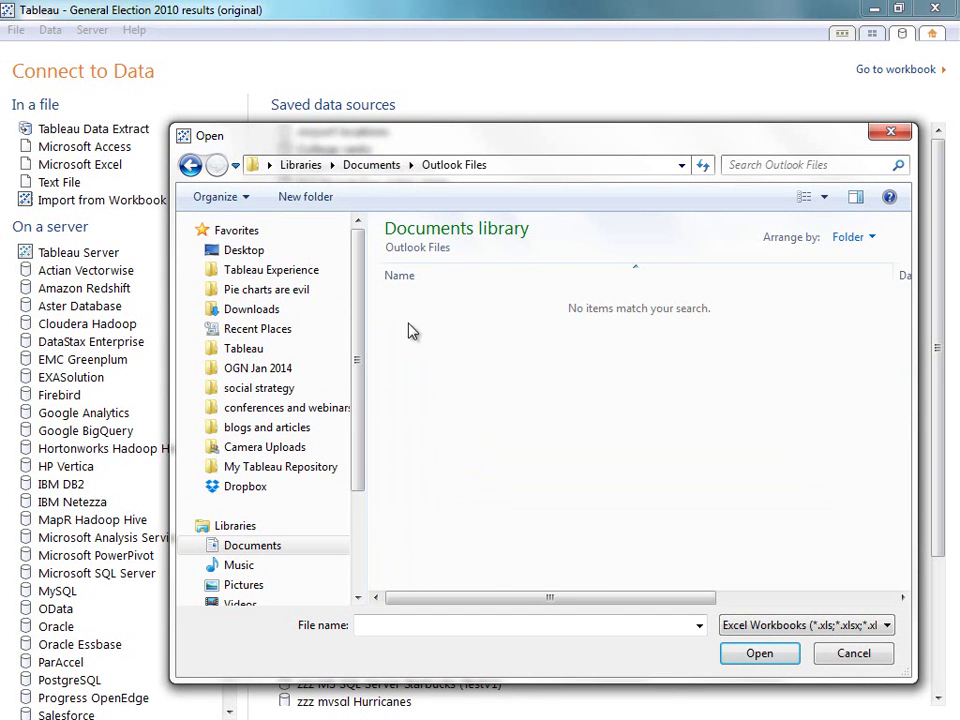
click(366, 166)
click(245, 348)
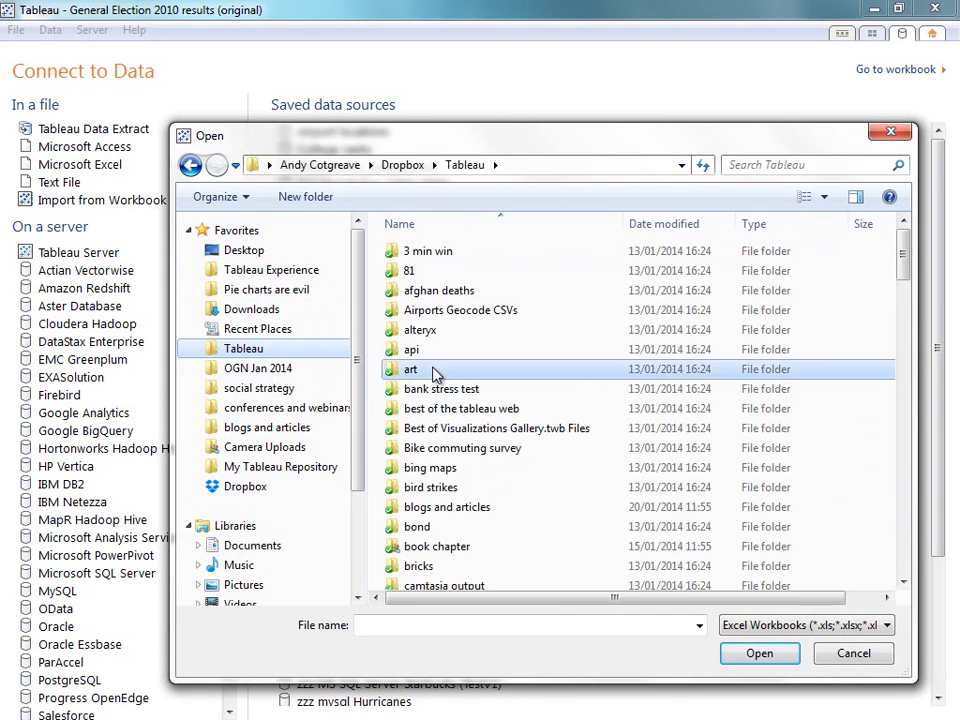
double_click(435, 373)
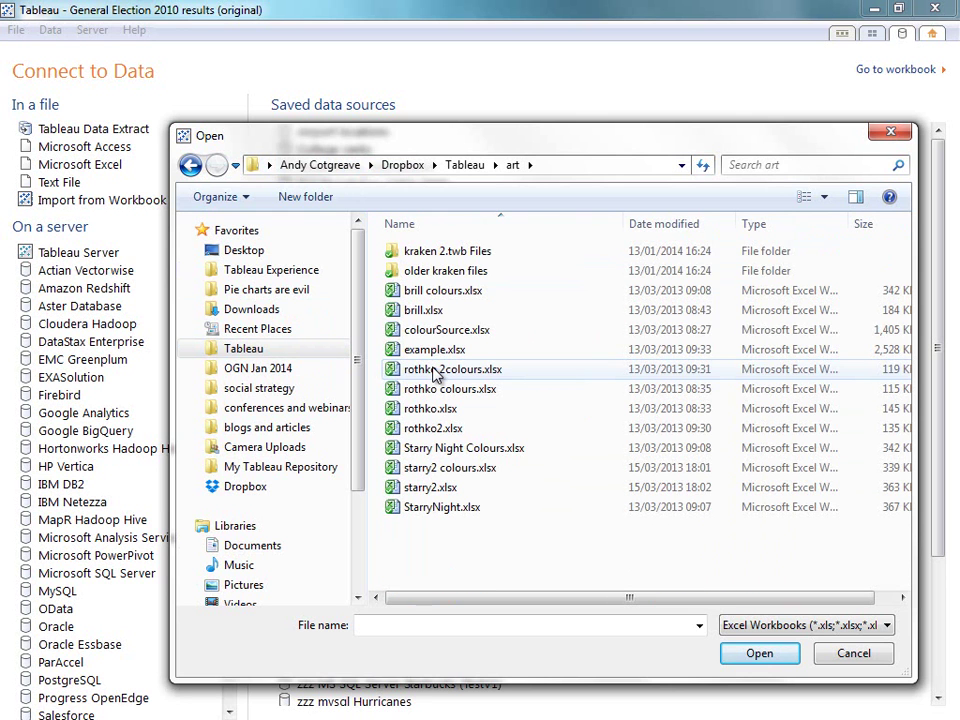
Cancel and reopen the Excel browser, choosing Airport names.xlsx from the Tableau Experience favourite.
click(850, 655)
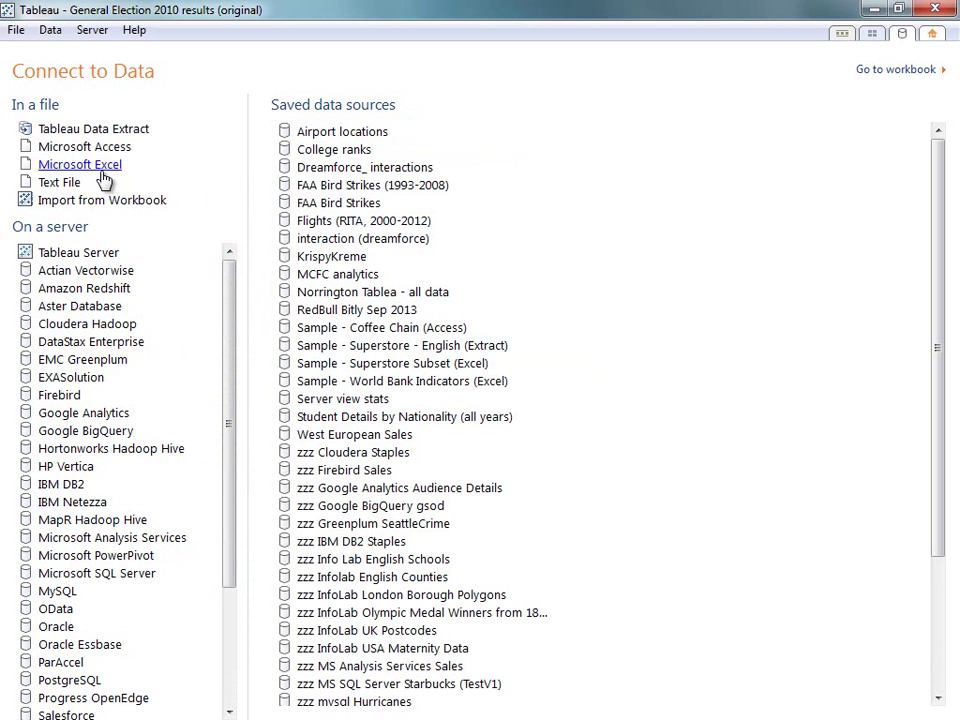
click(103, 170)
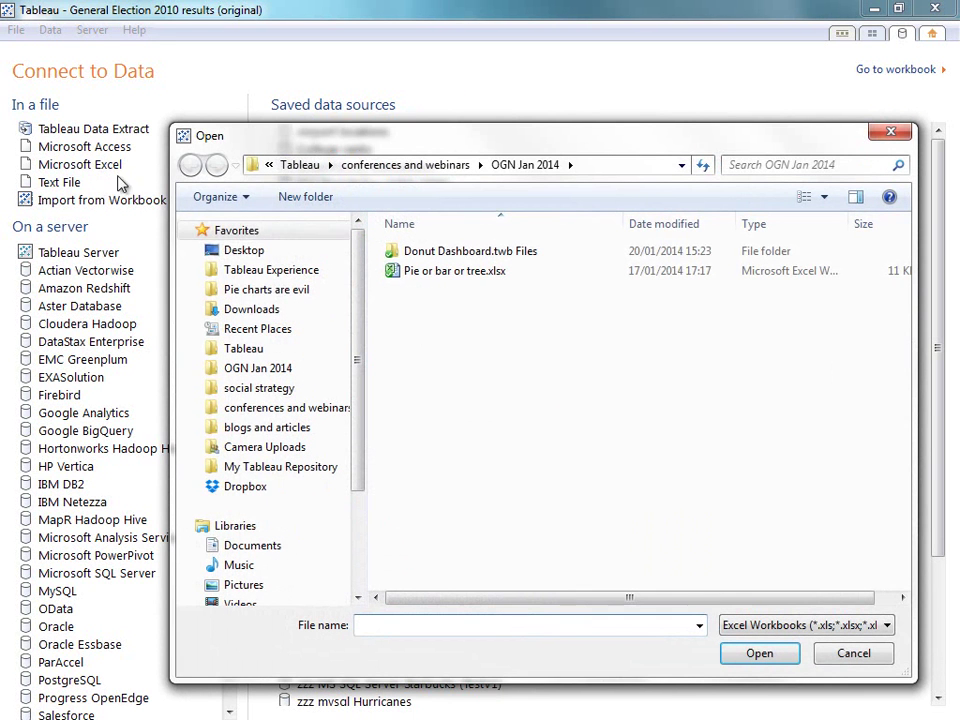
click(279, 272)
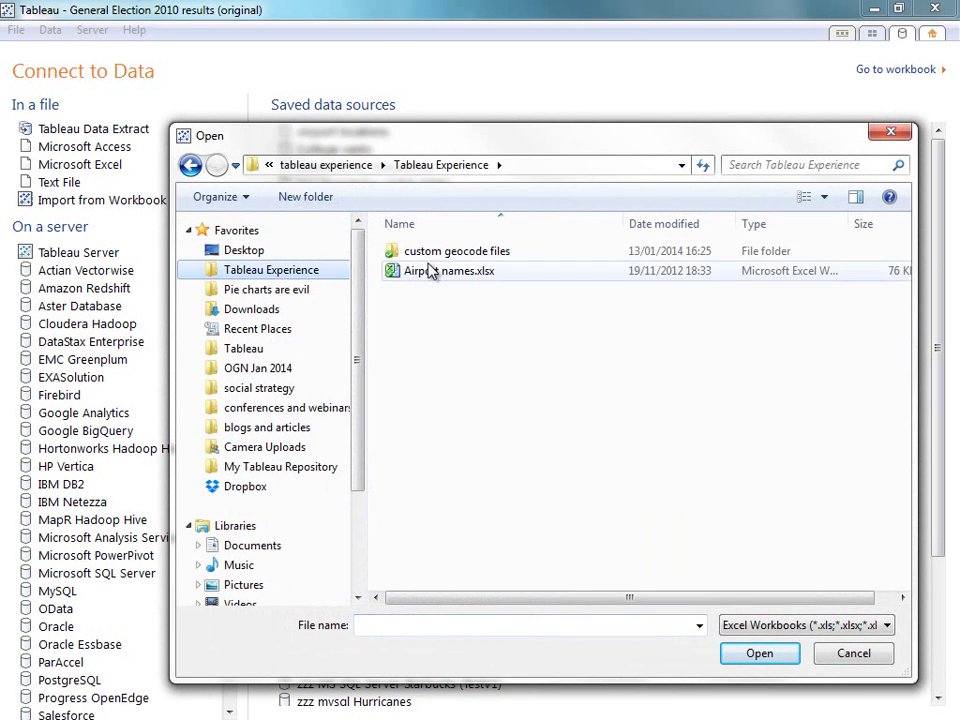
click(490, 274)
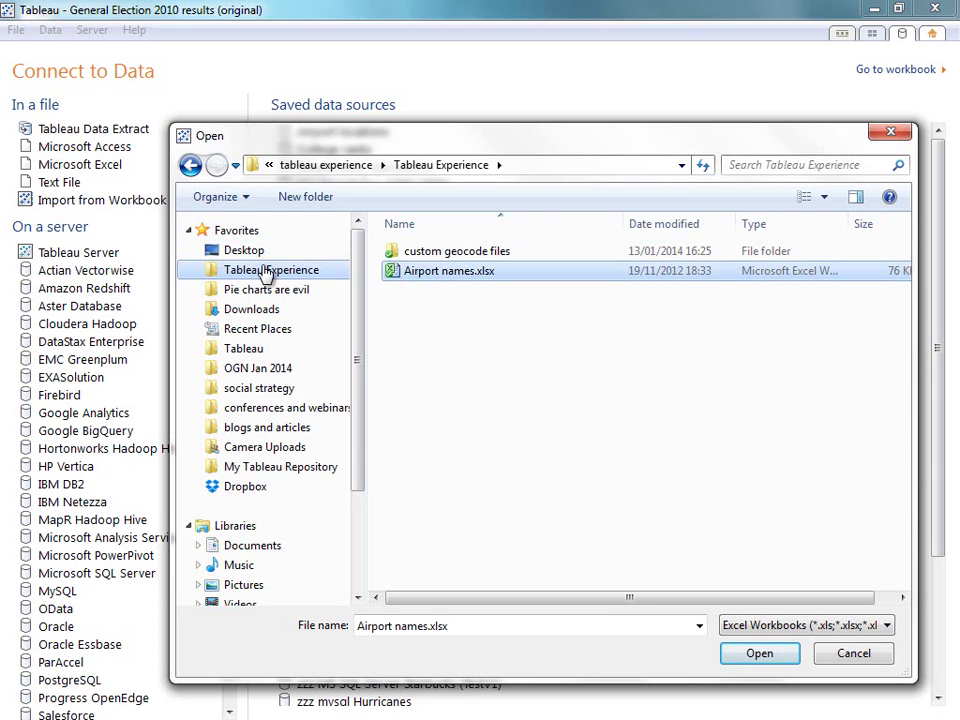
Drag the custom geocode files folder onto the Favorites pane to pin it.
drag(422, 253, 322, 290)
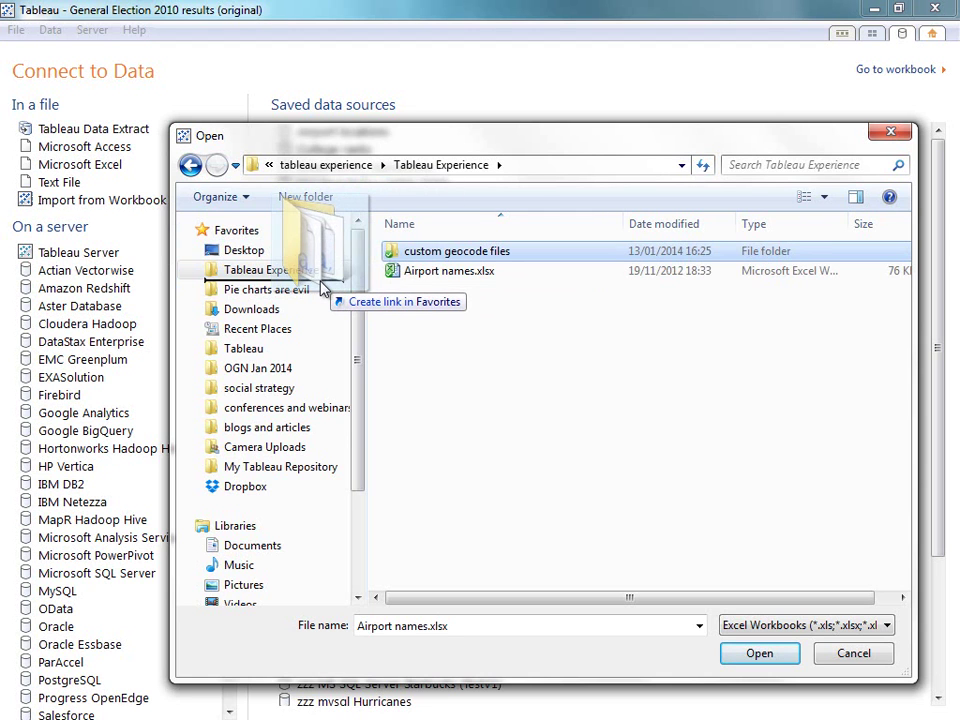
drag(322, 290, 320, 290)
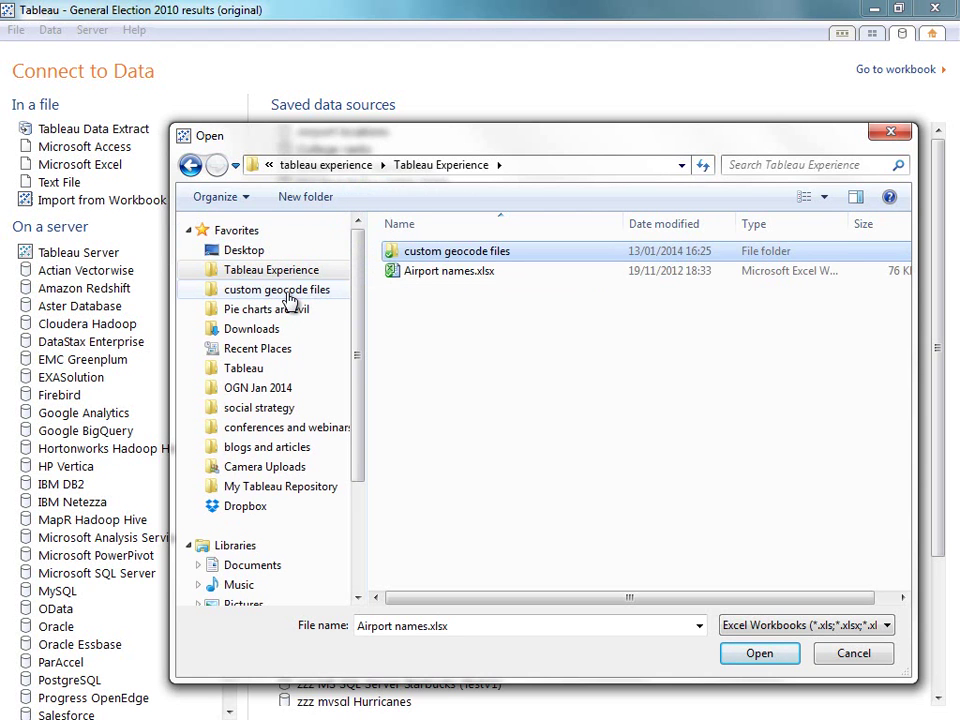